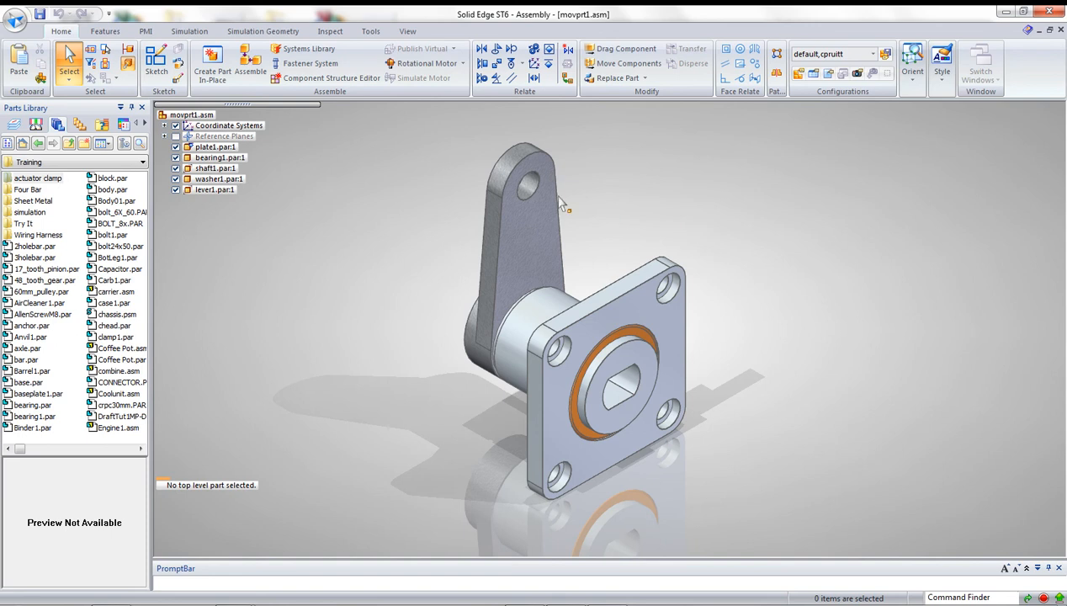
Auto-explode the top-level assembly by individual part in the Explode-Render-Animate environment, using automatic spread distance.
click(362, 34)
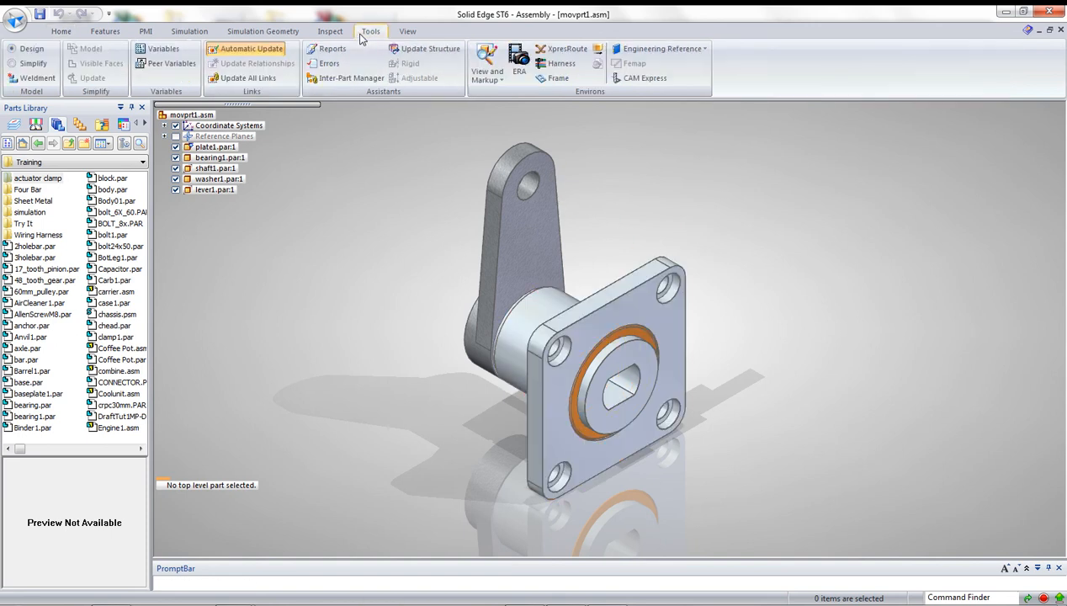
click(518, 61)
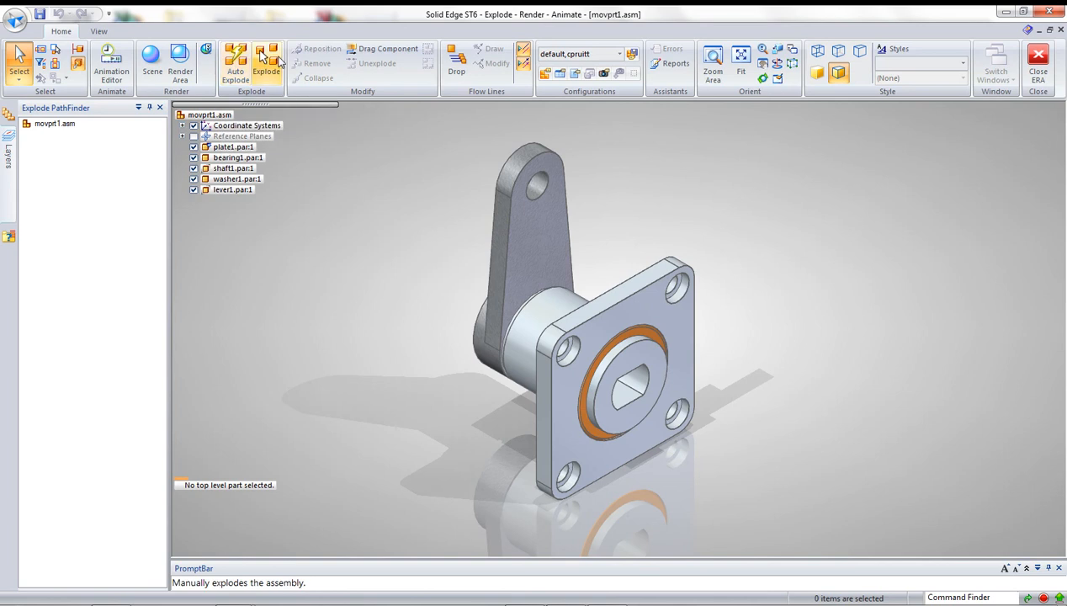
click(237, 68)
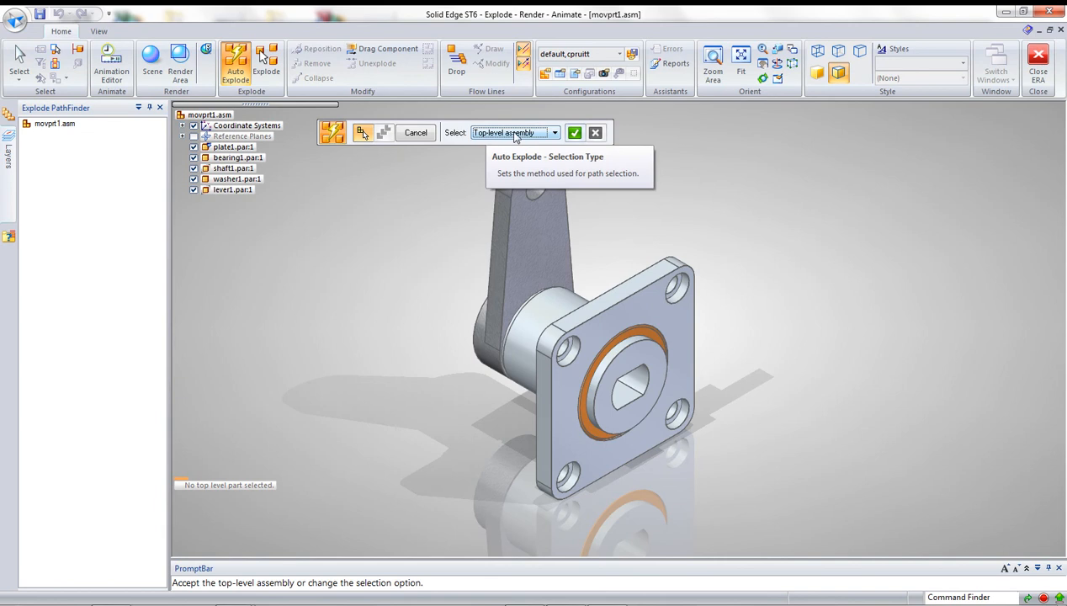
click(574, 133)
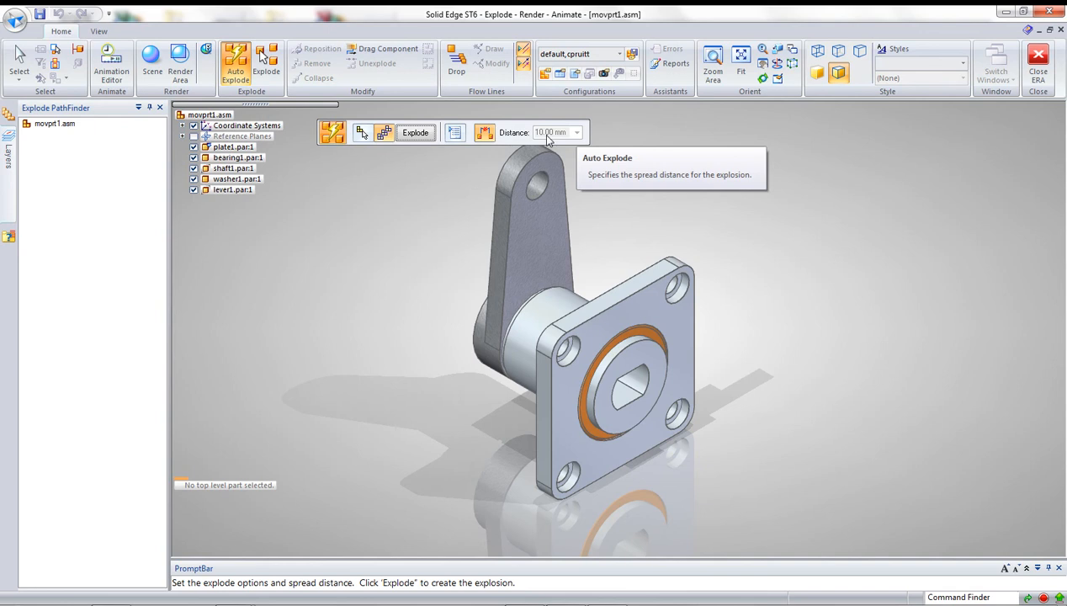
click(455, 135)
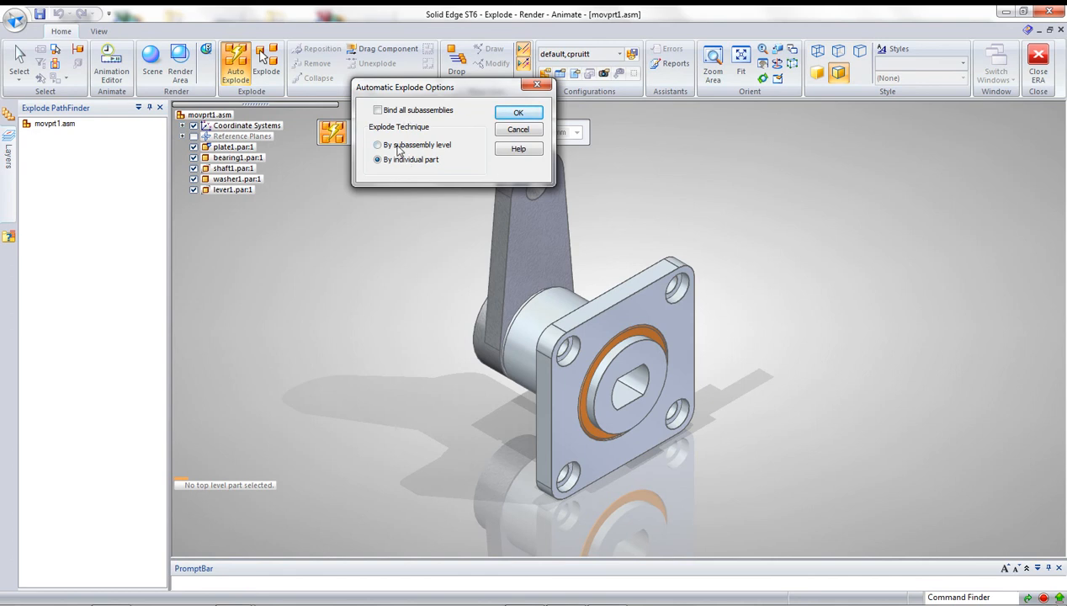
click(518, 115)
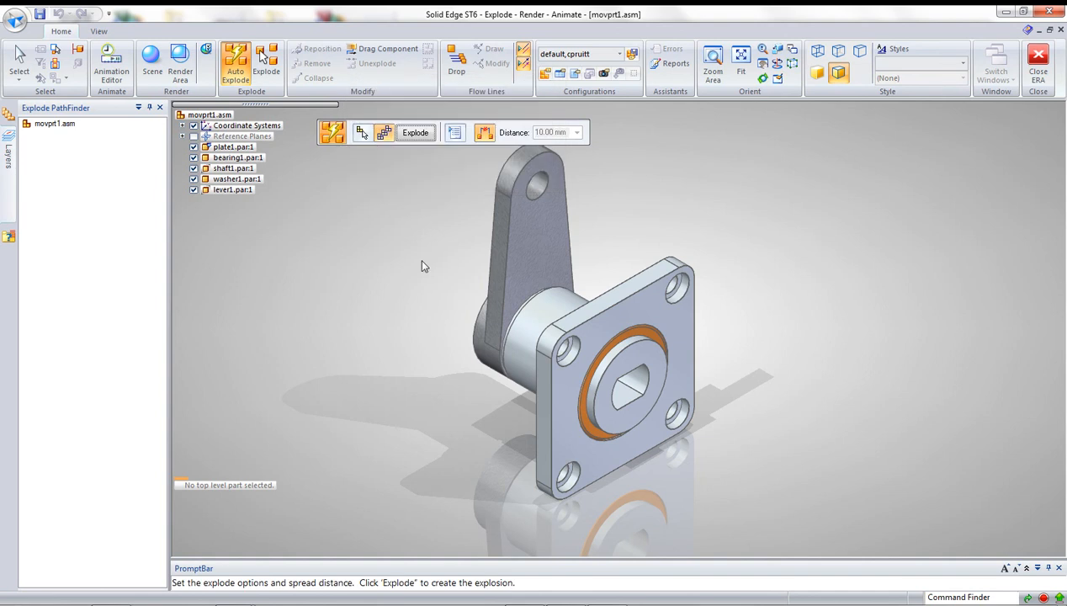
click(412, 133)
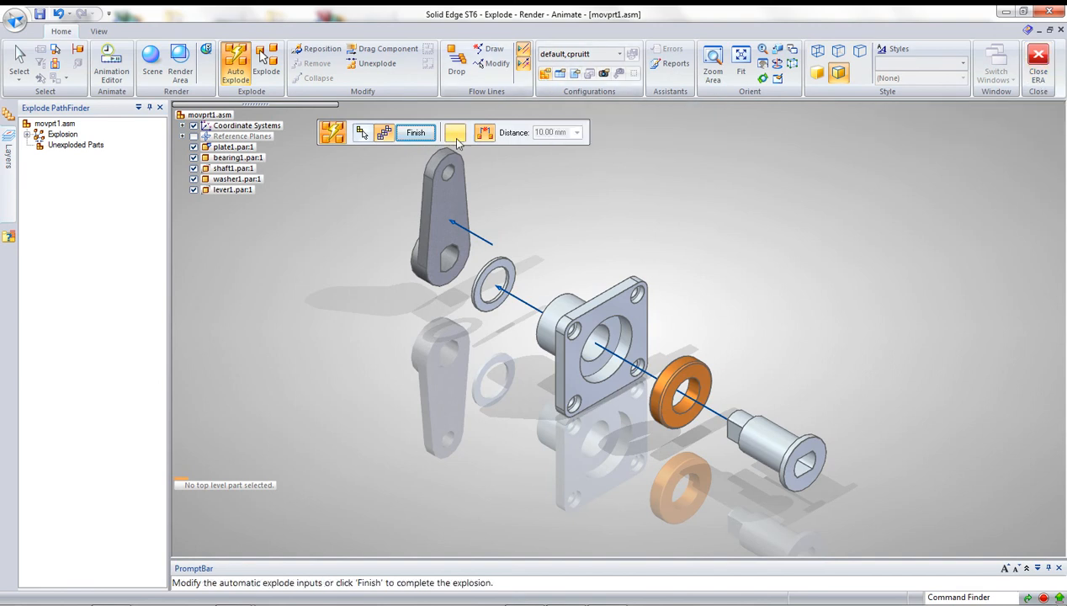
click(361, 132)
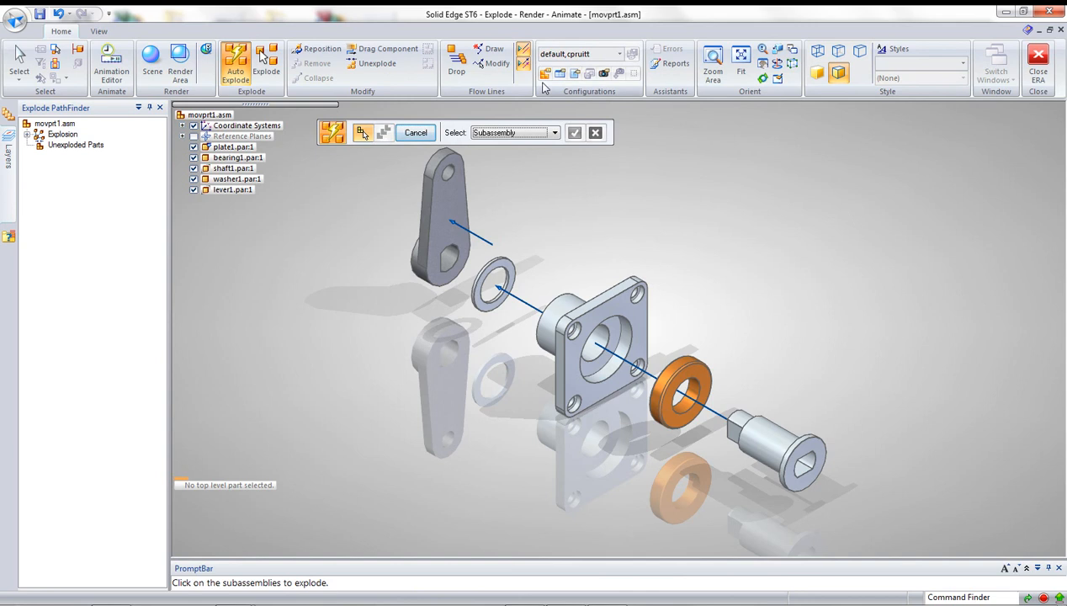
Save the exploded view as a new display configuration named "Explode 1".
click(546, 76)
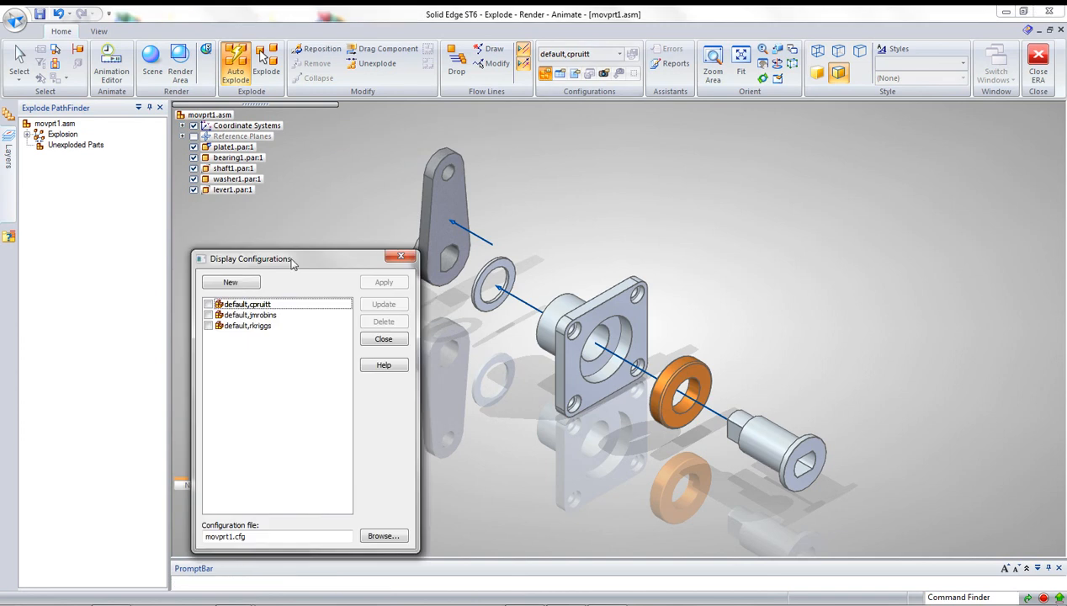
click(250, 287)
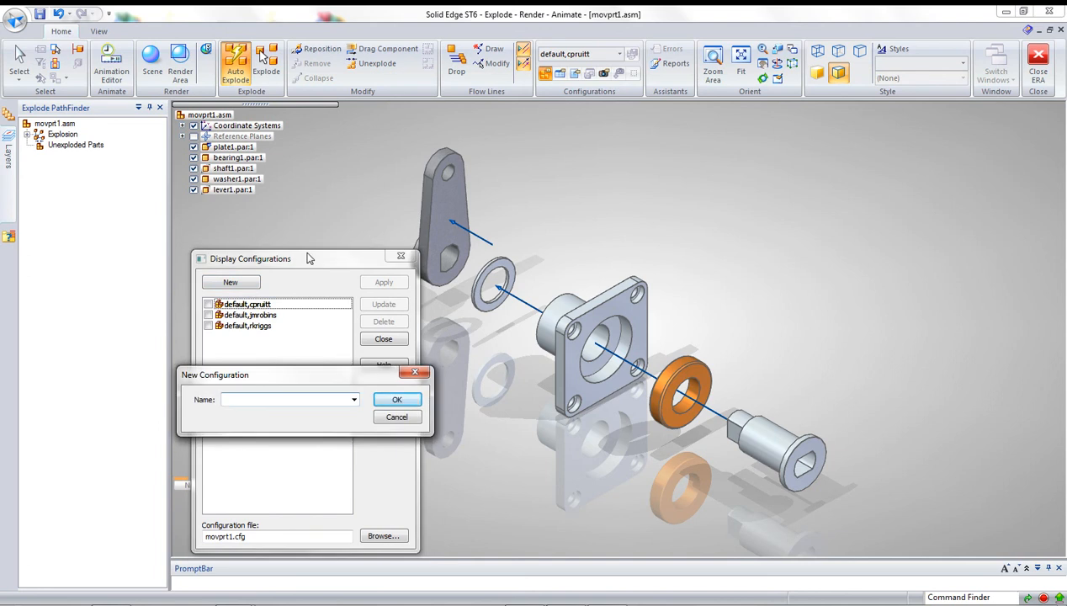
text(Explode 1)
key(Return)
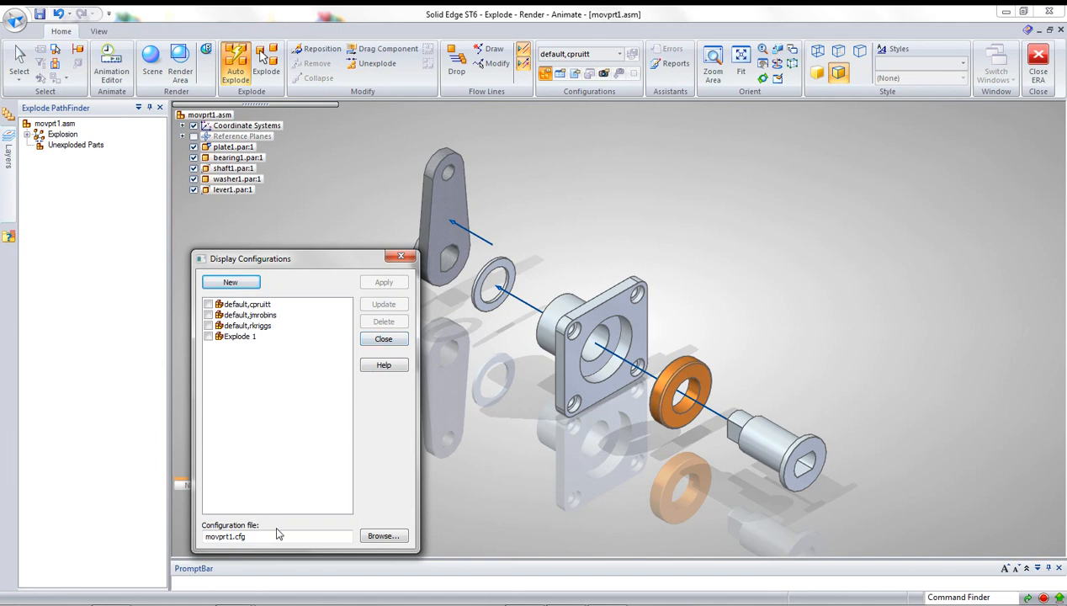
drag(253, 536, 203, 536)
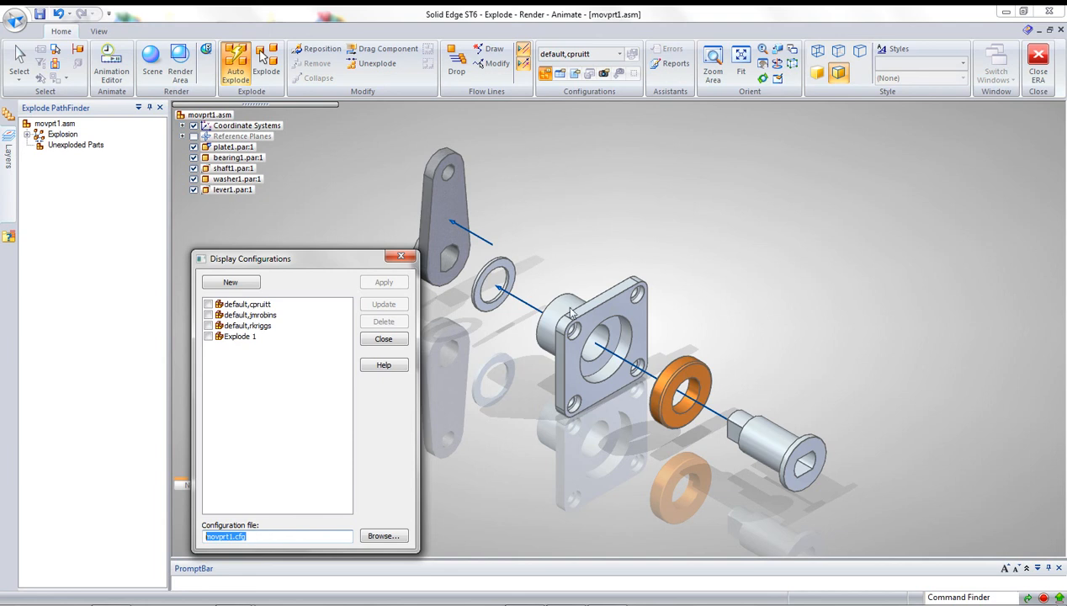
click(387, 342)
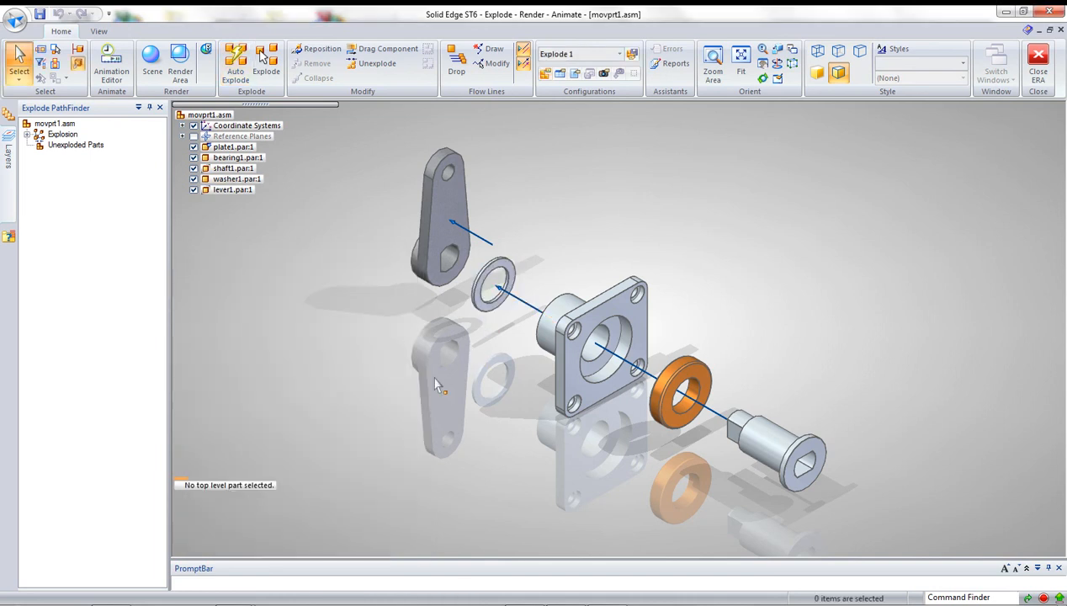
Leave the Explode-Render-Animate environment and save the assembly.
click(1038, 61)
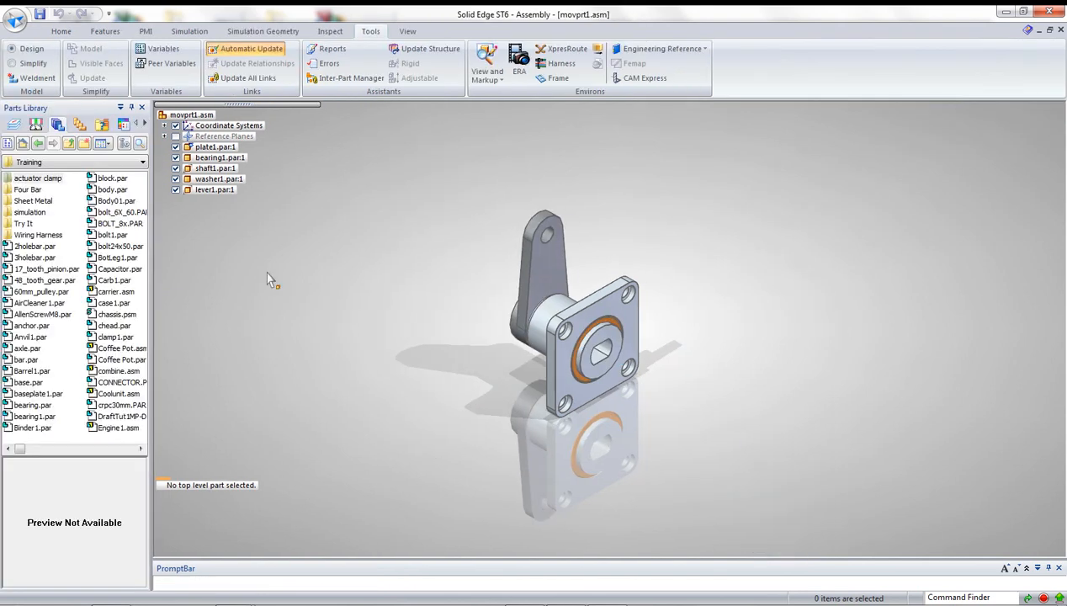
click(39, 15)
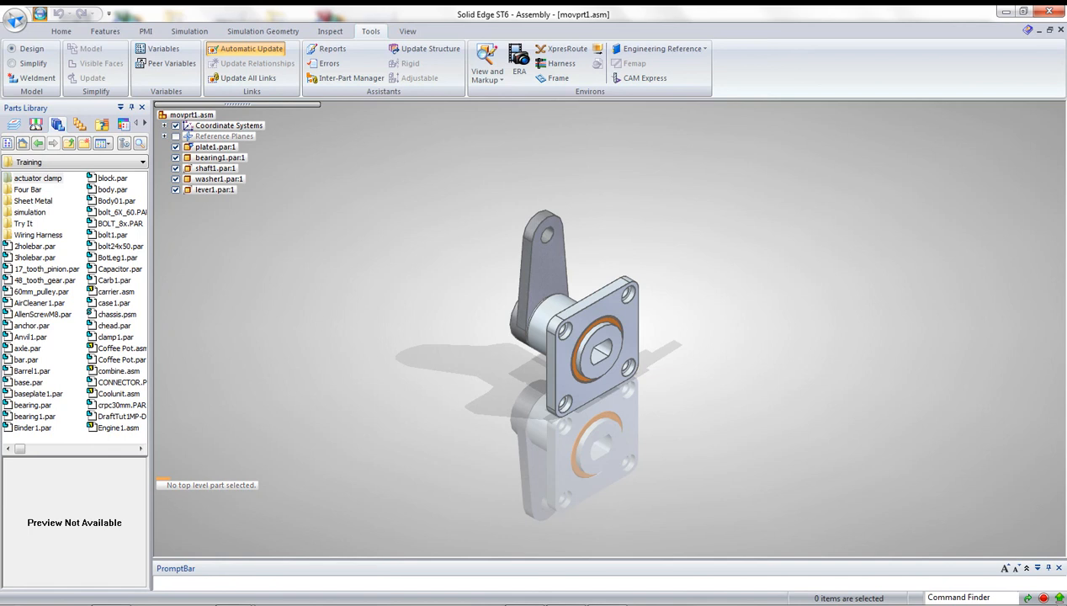
Create a new drawing from the current assembly with the ansi draft.dft template and the drawing view creation wizard enabled.
click(15, 19)
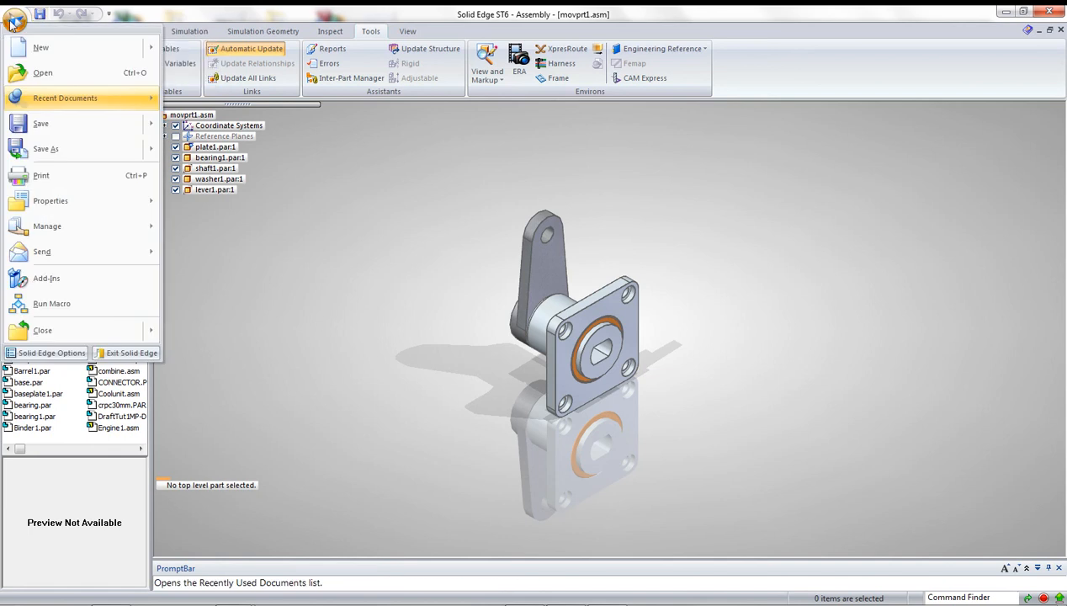
mouse_move(30, 54)
click(276, 337)
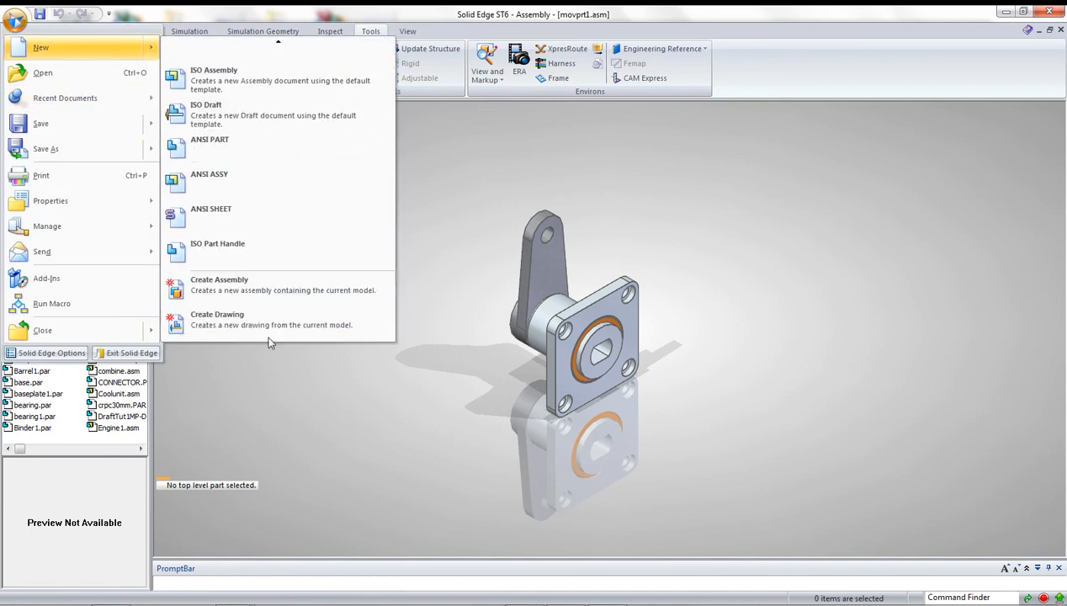
click(261, 324)
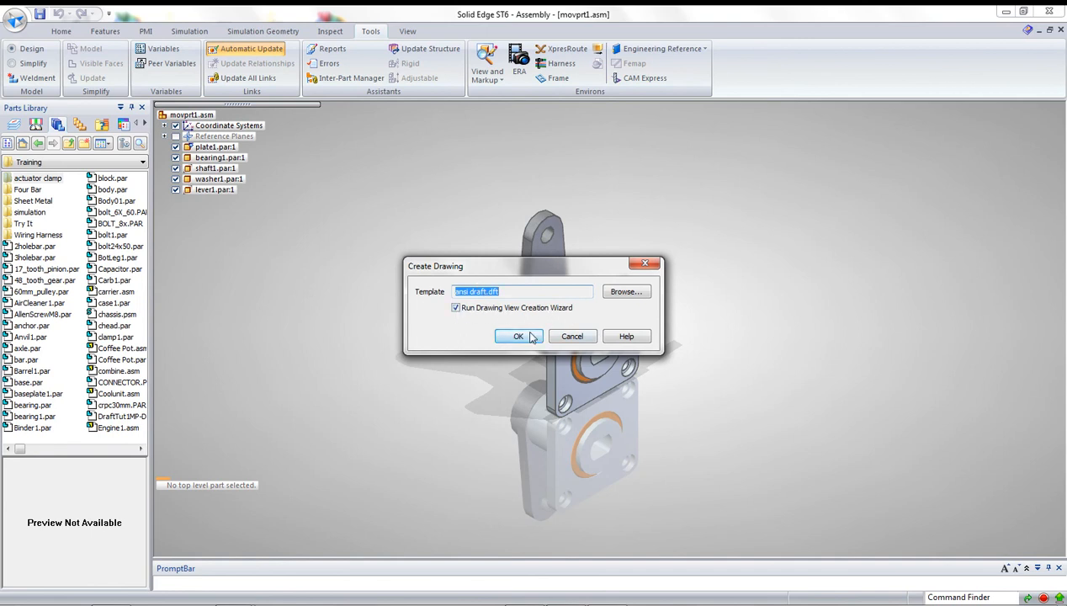
click(518, 337)
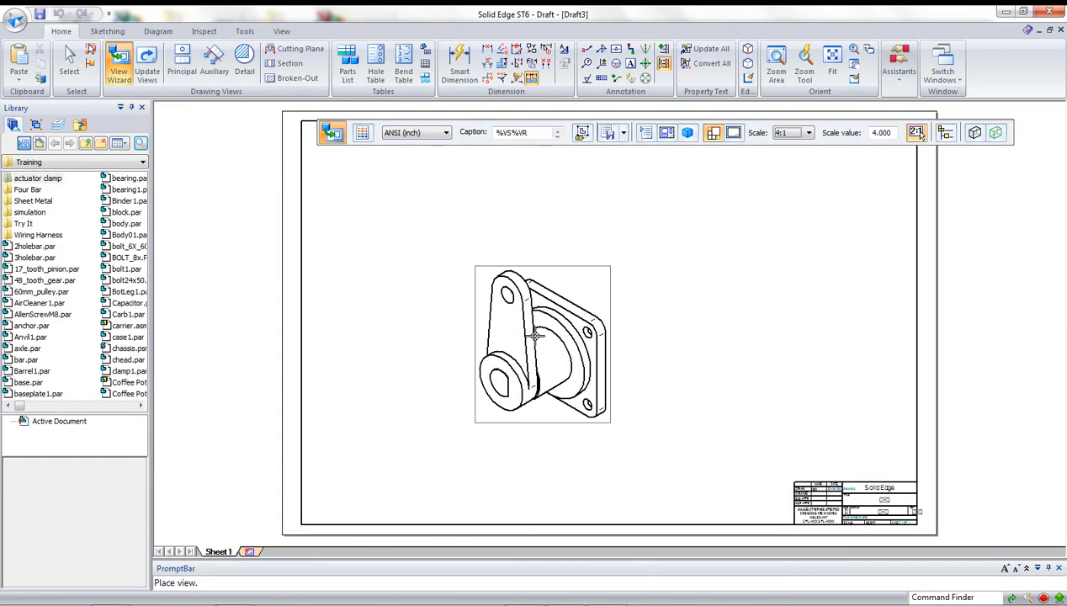
Set front as the primary view with top and right projections, and place the three views with the front view at the sheet's lower left.
click(666, 133)
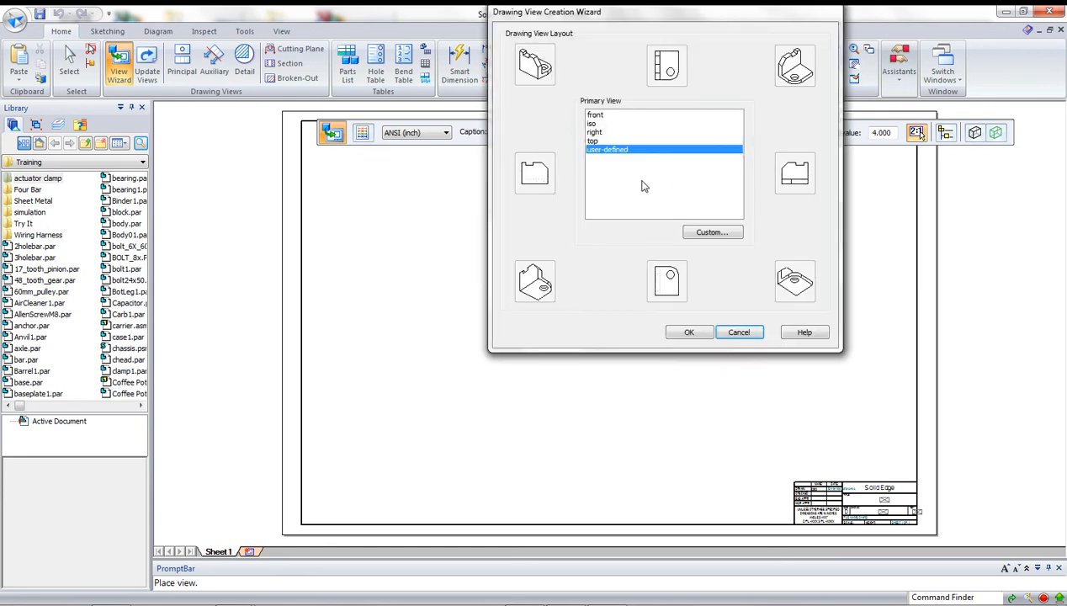
click(594, 117)
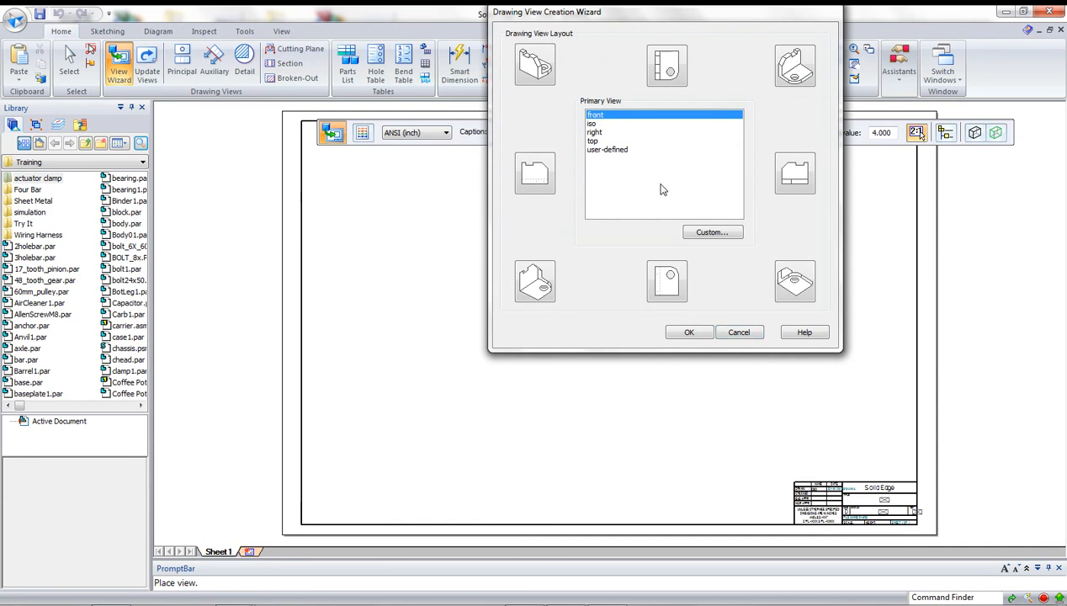
click(669, 68)
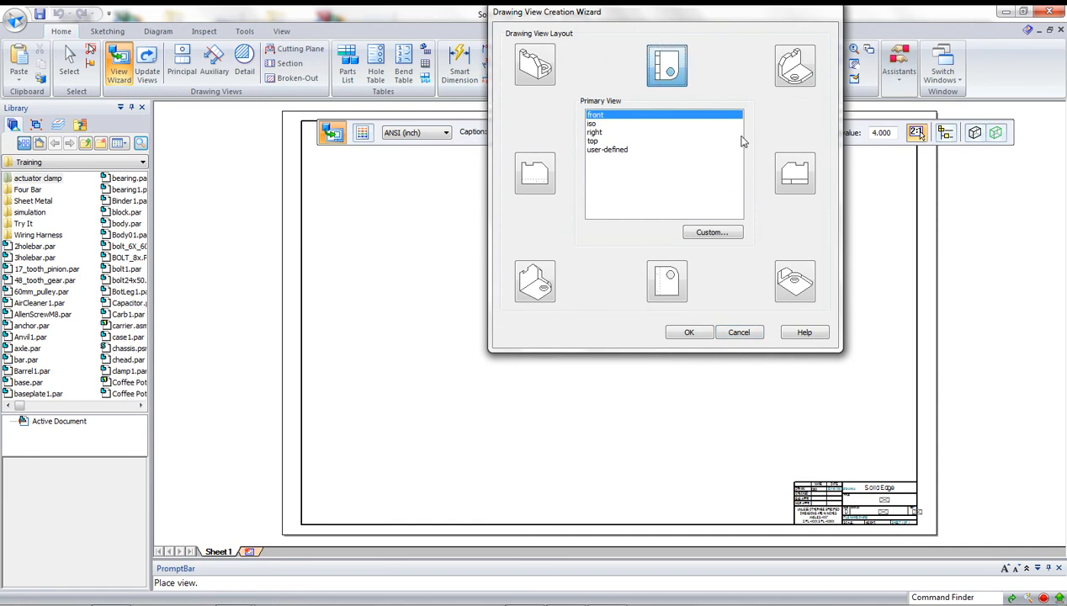
click(801, 178)
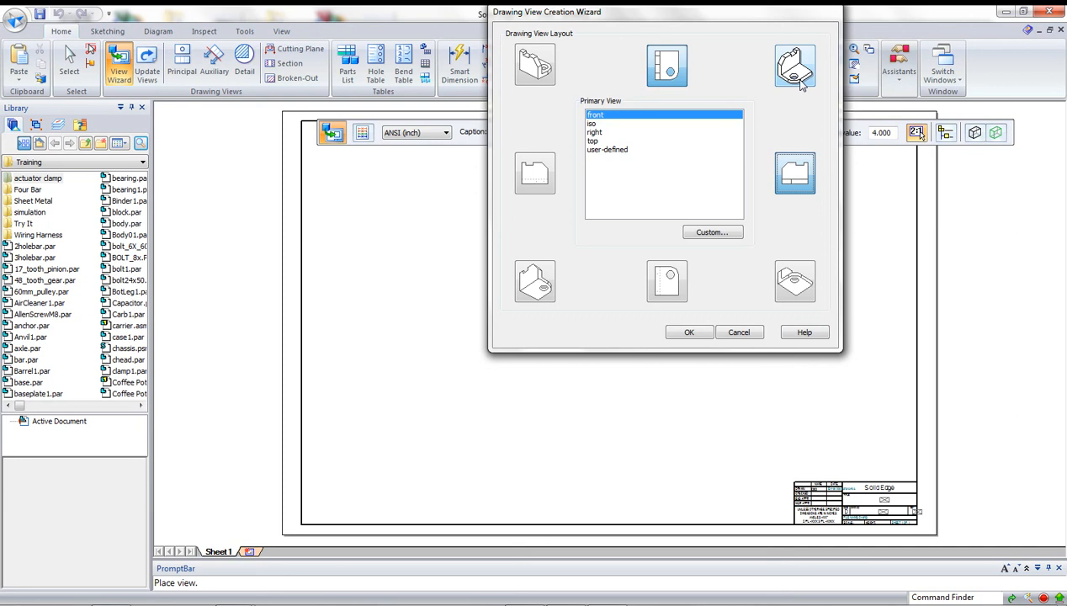
click(688, 332)
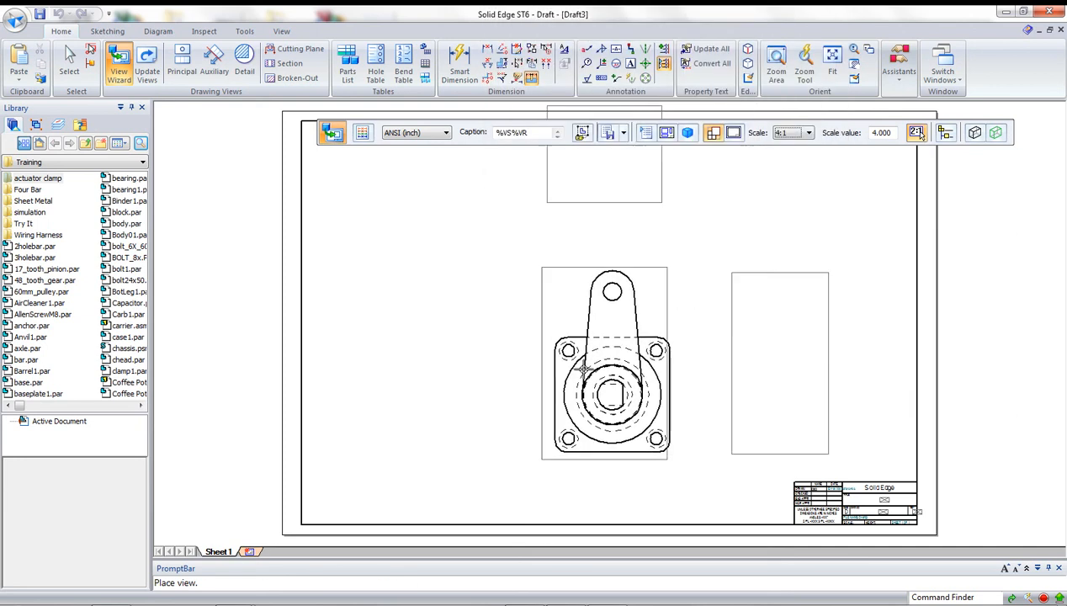
click(421, 406)
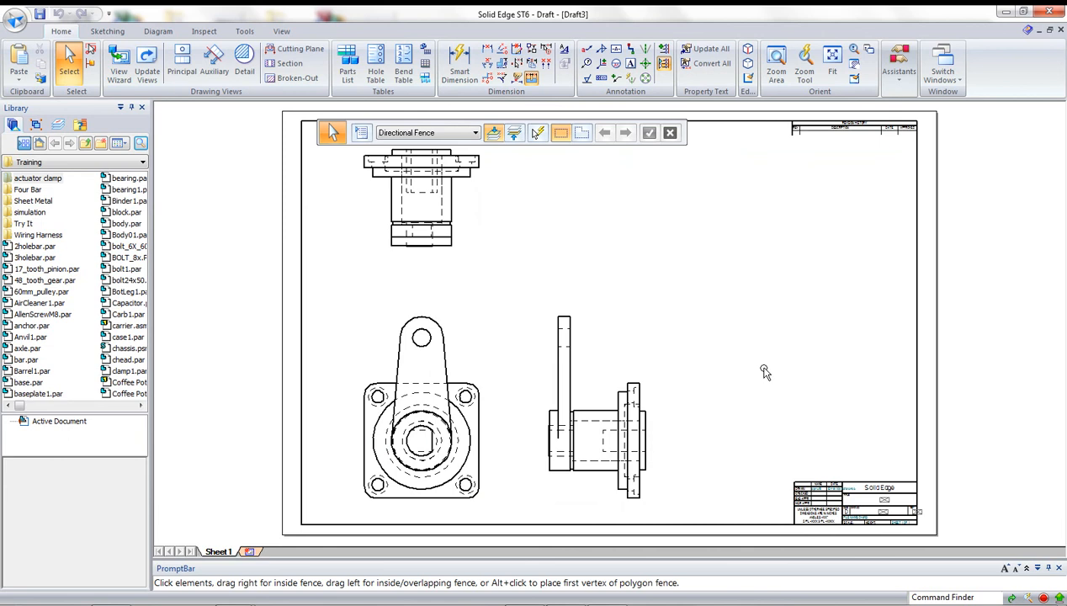
Add a drawing view of movprt1.asm using the Explode 1 configuration and place it in the sheet's upper right area.
click(119, 75)
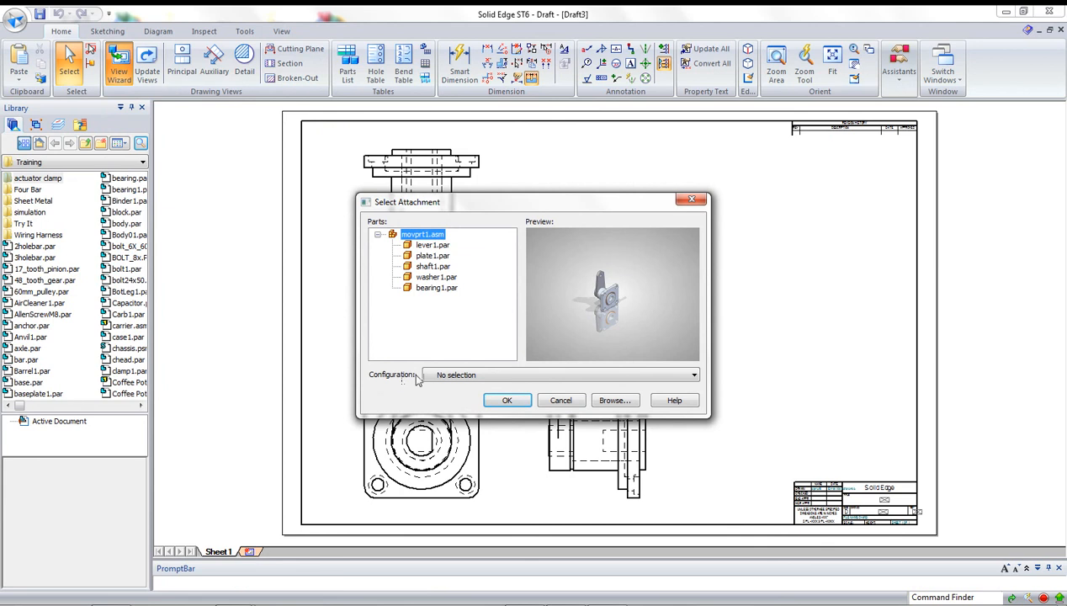
click(520, 376)
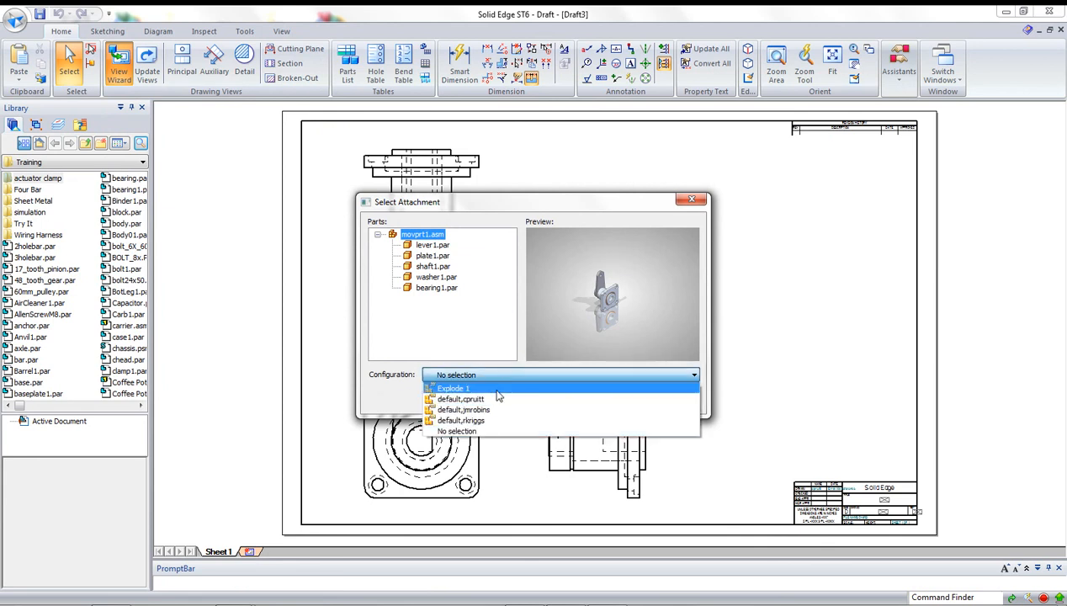
click(497, 389)
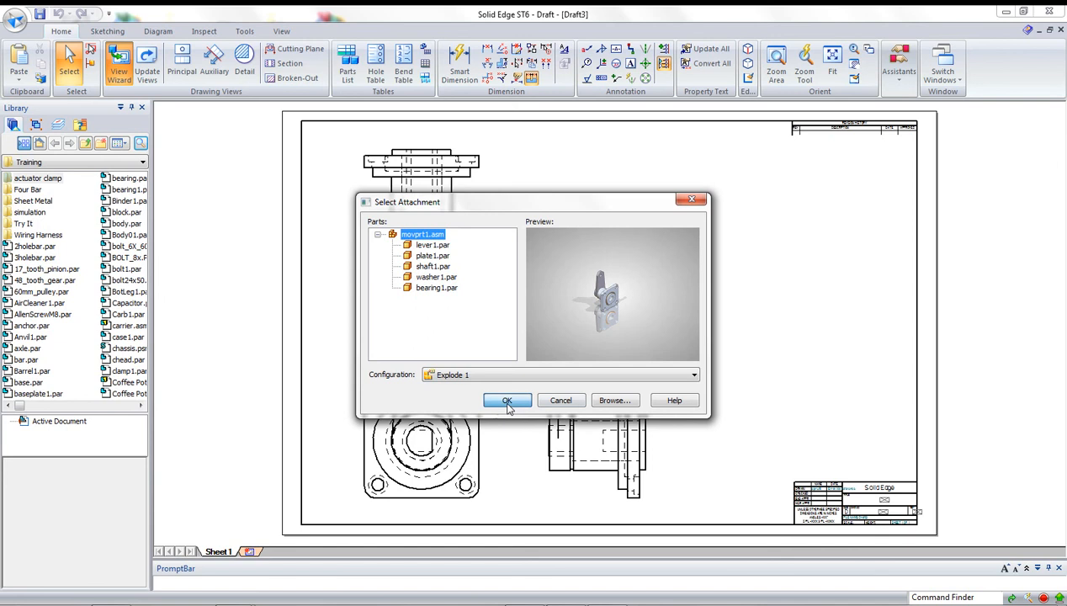
click(507, 401)
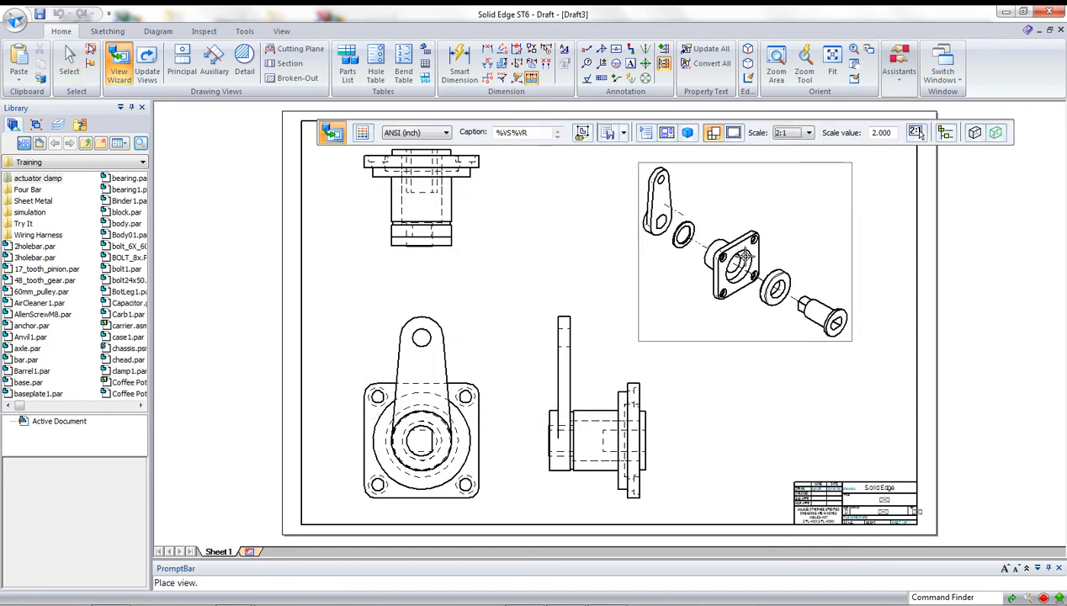
click(745, 254)
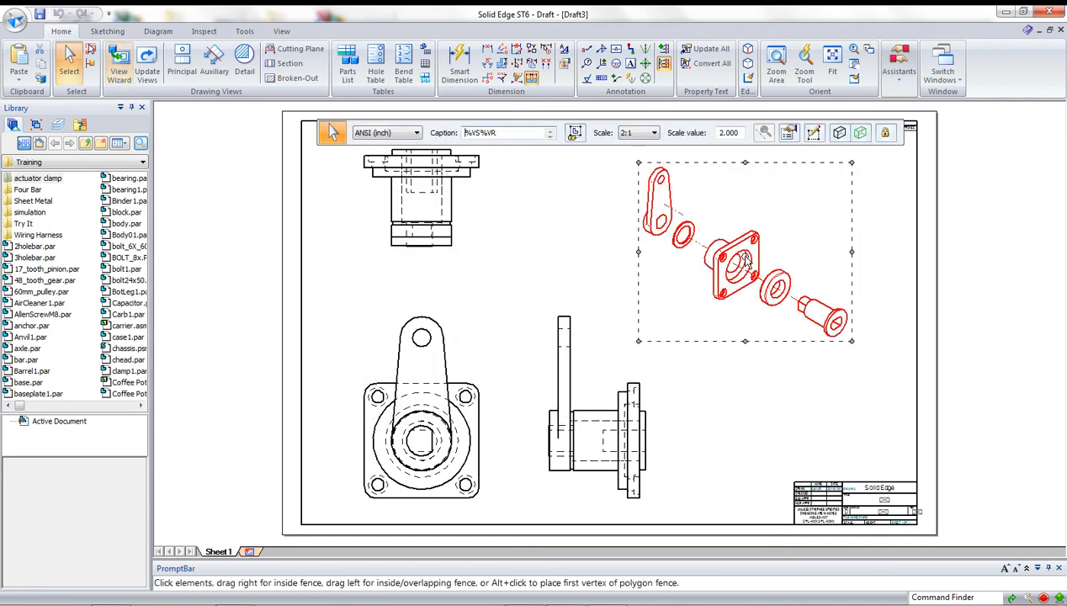
click(756, 383)
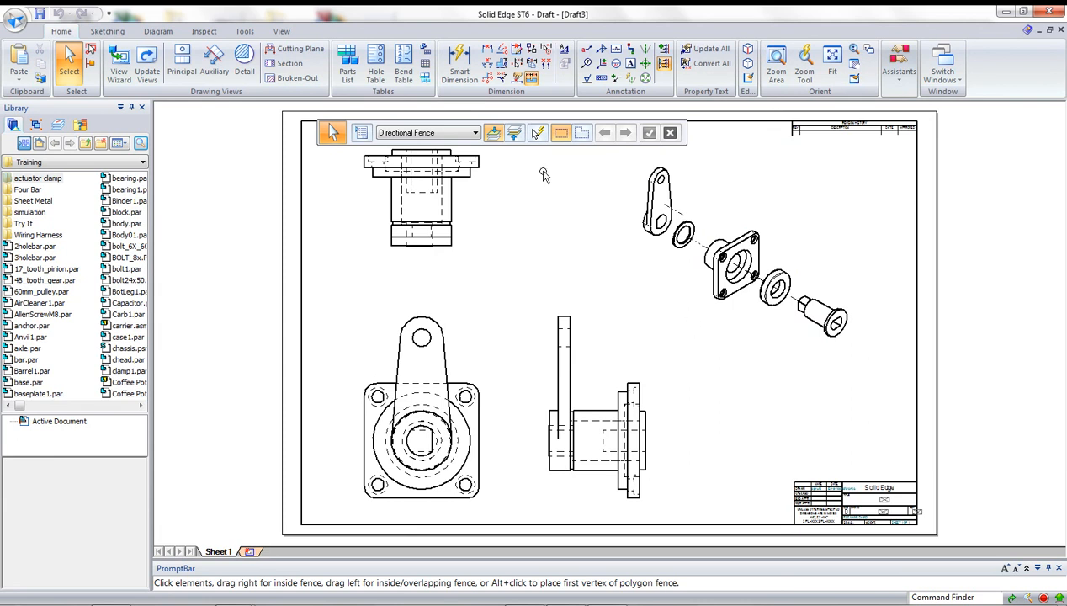
Start a parts list from the exploded view and review its general settings, columns and available column properties.
click(356, 64)
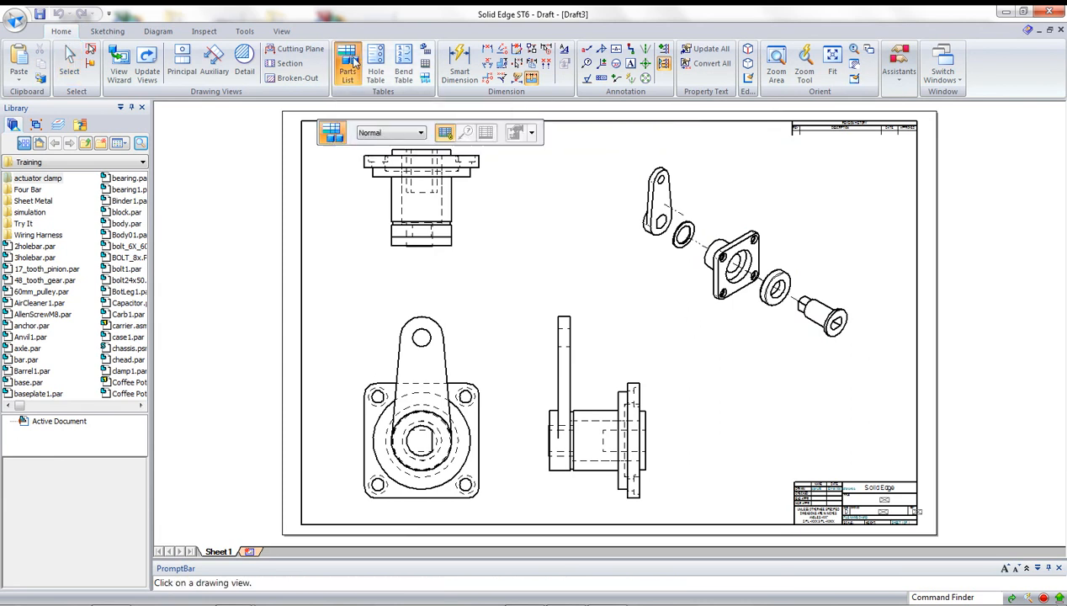
click(668, 216)
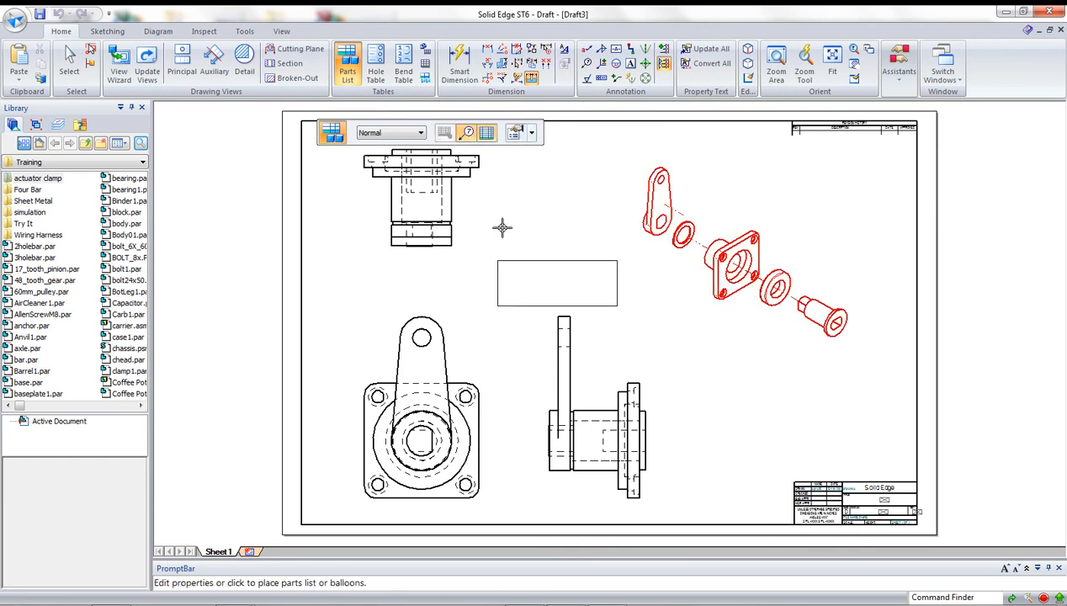
click(514, 133)
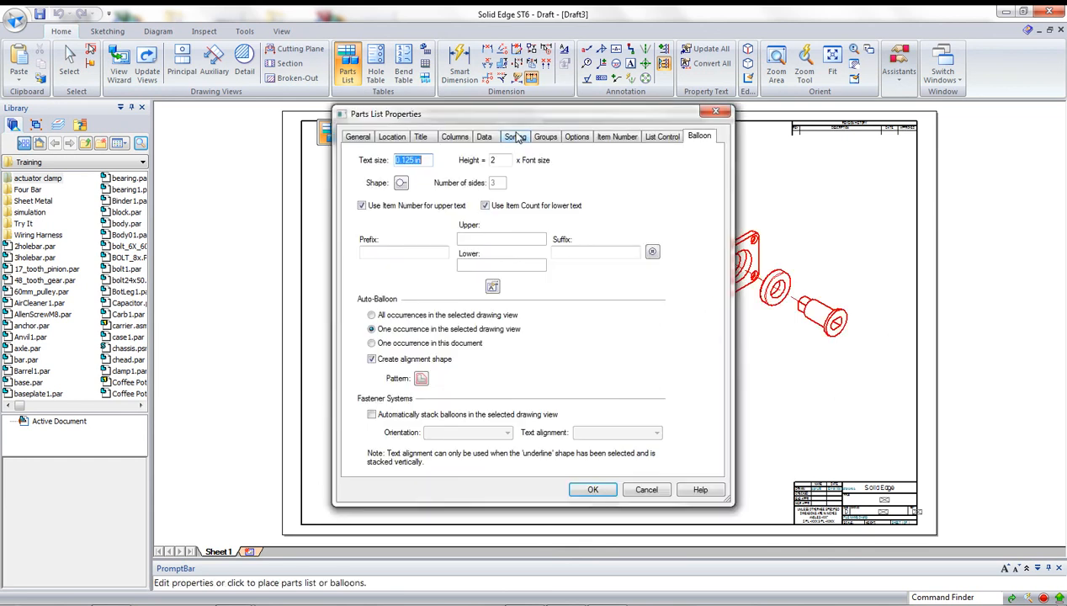
click(360, 137)
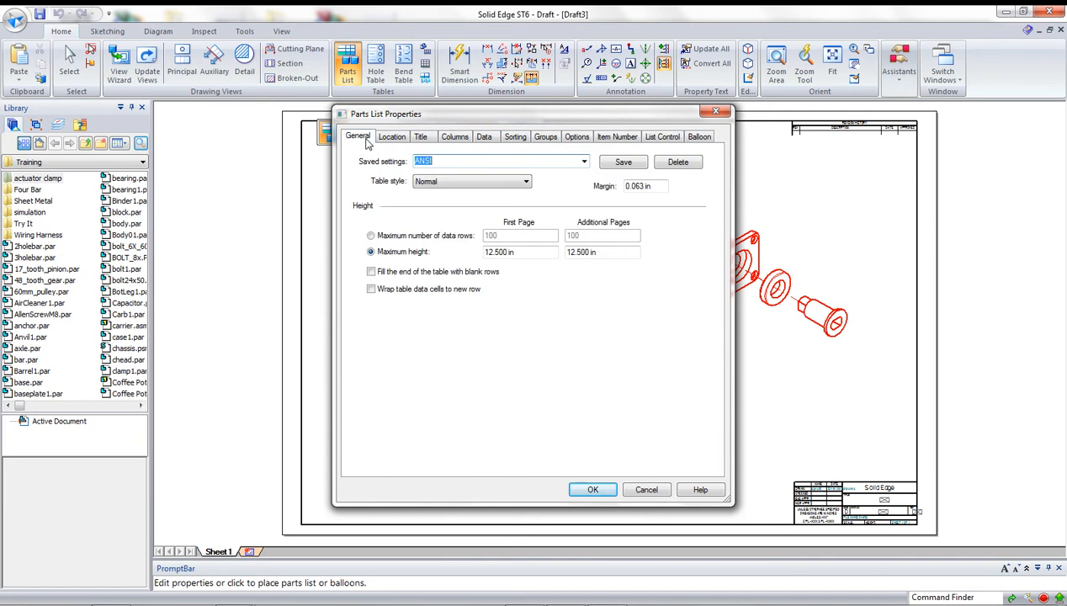
click(455, 137)
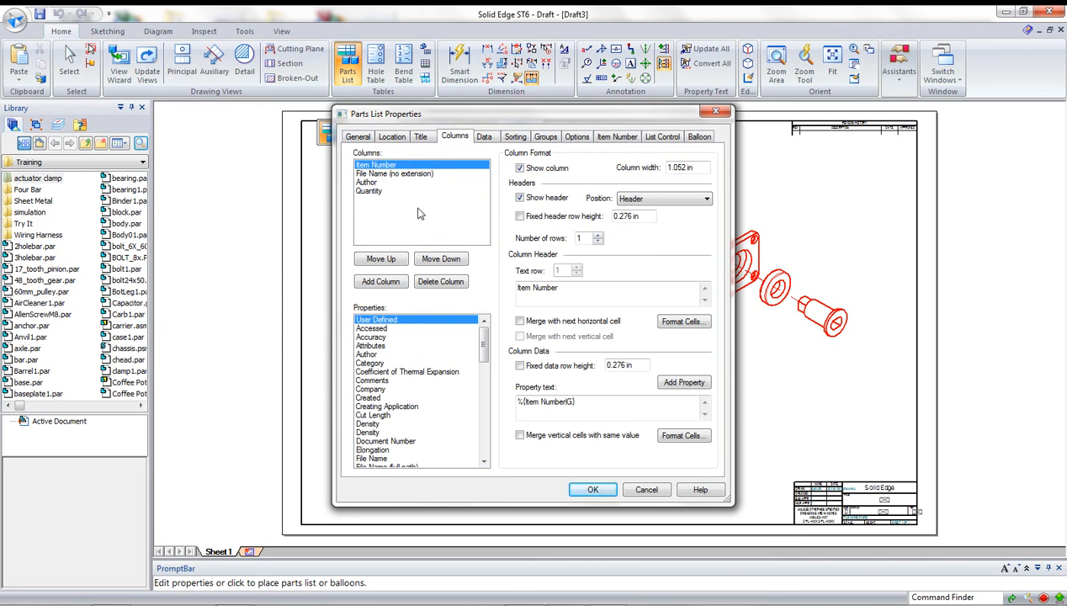
drag(486, 336, 488, 393)
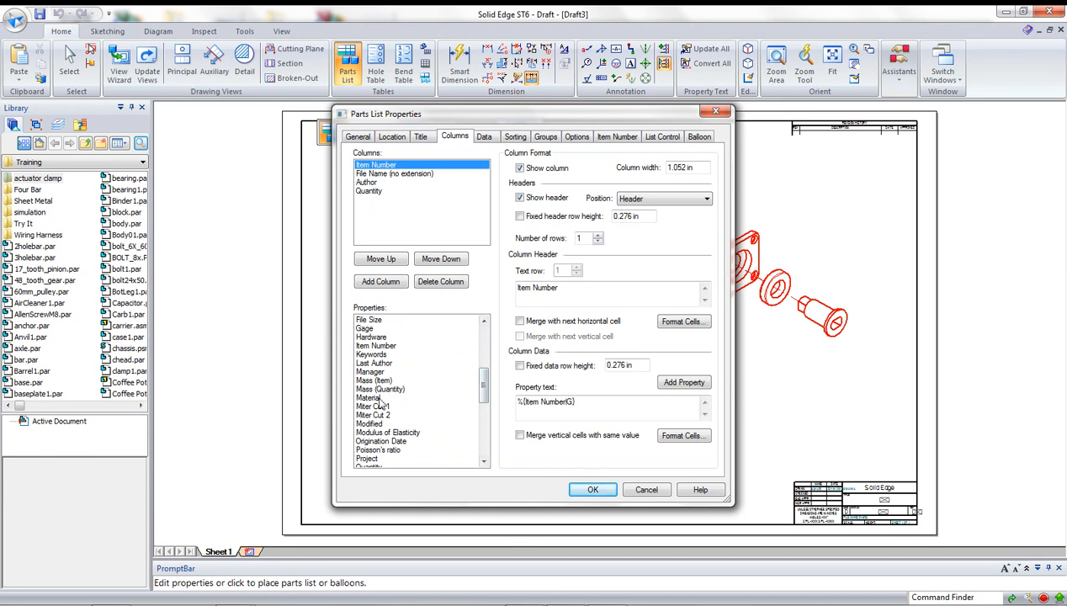
drag(484, 393, 484, 417)
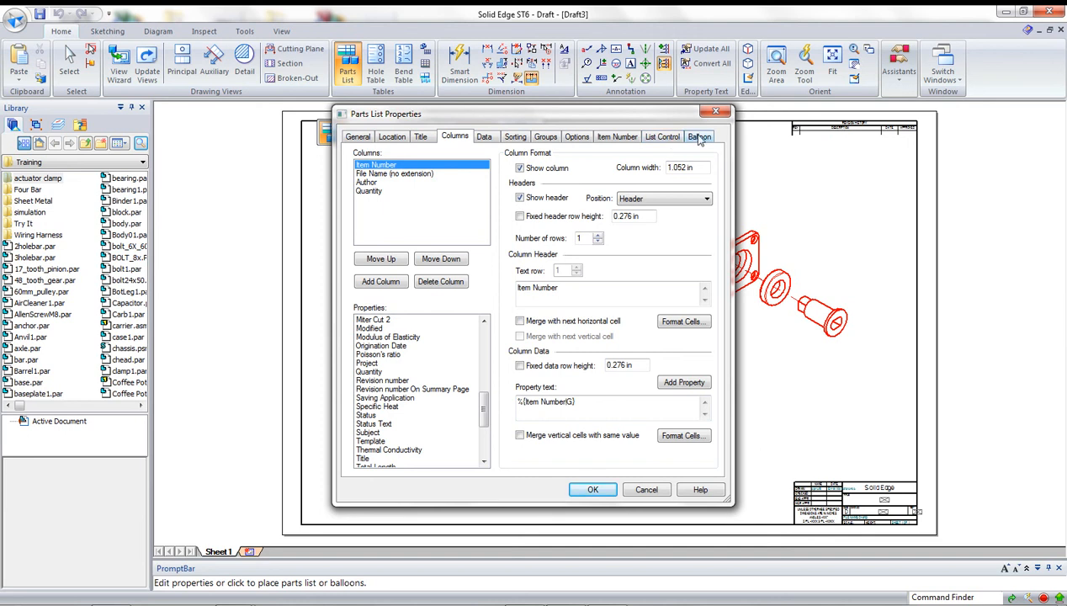
Set the parts list to an exploded list of all parts and subassemblies, with the top assembly shown in the list.
click(672, 138)
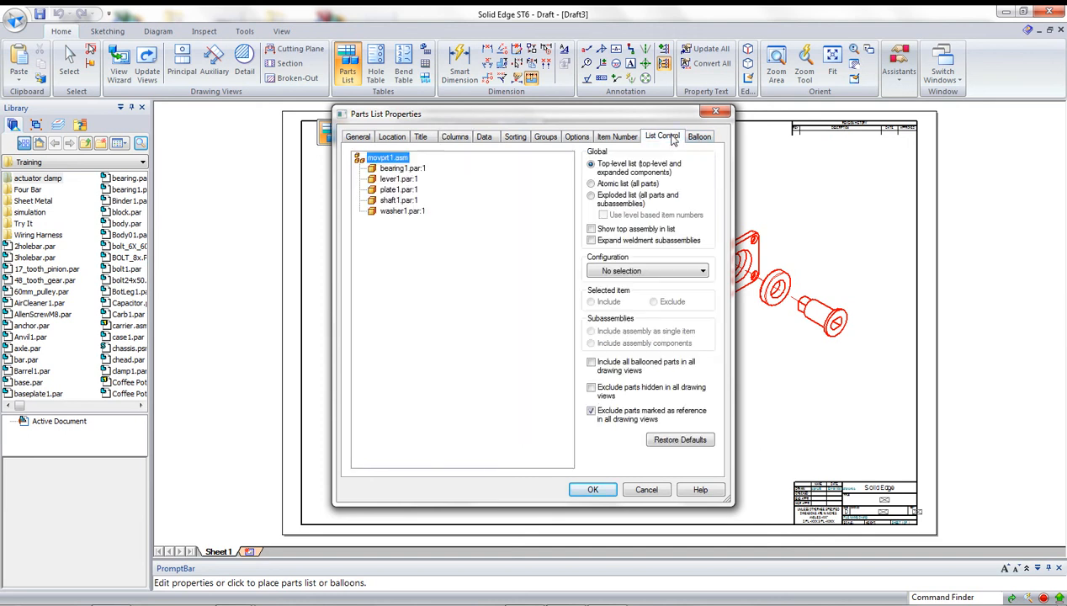
click(590, 196)
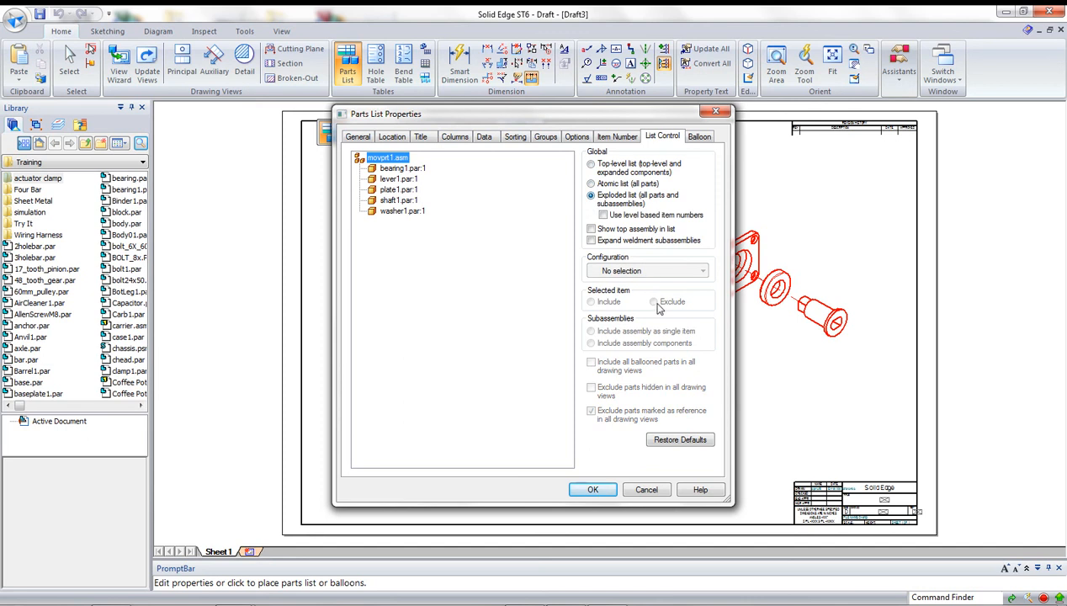
click(590, 229)
Turn off the item count for the balloons' lower text and accept the parts list properties.
click(699, 137)
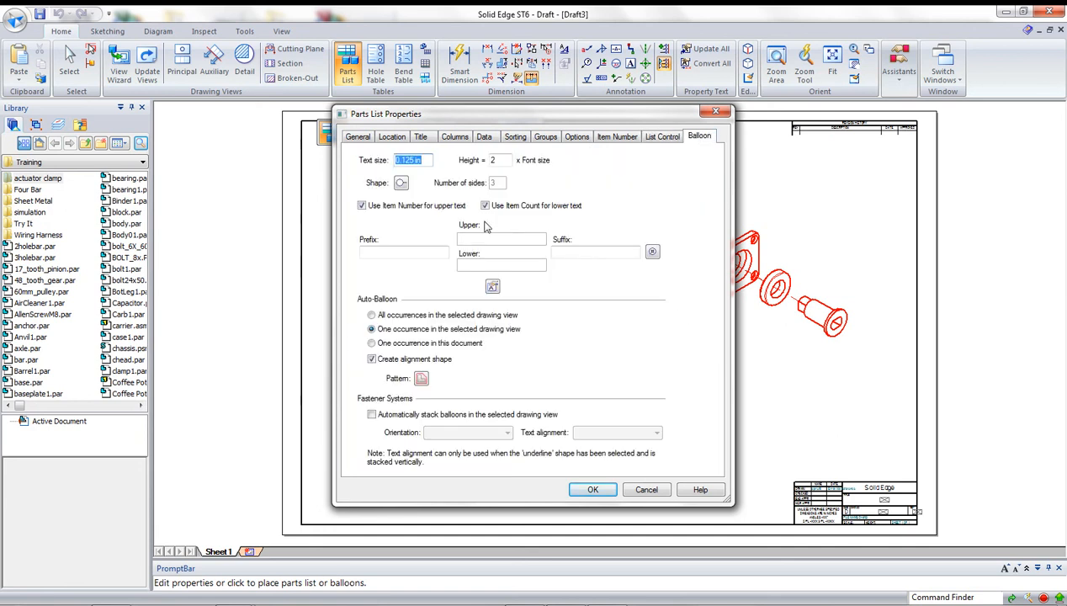
click(487, 207)
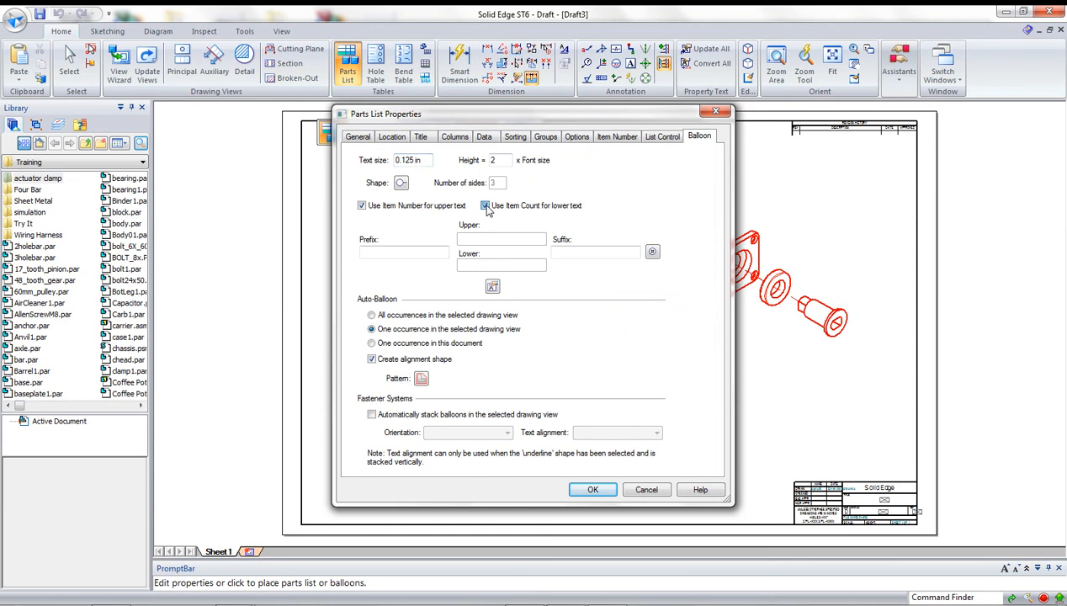
click(486, 206)
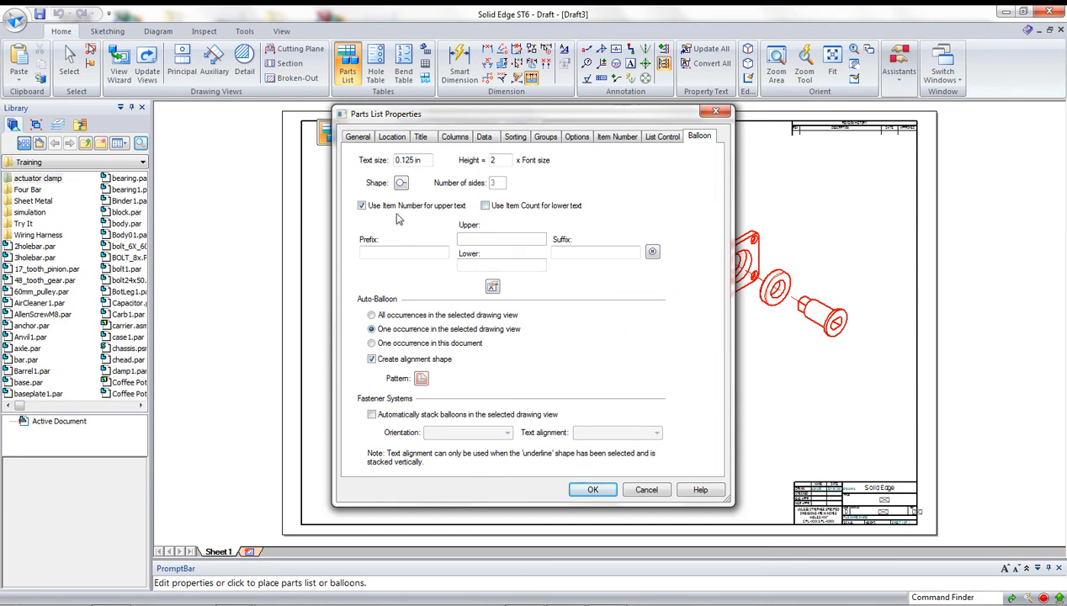
click(593, 489)
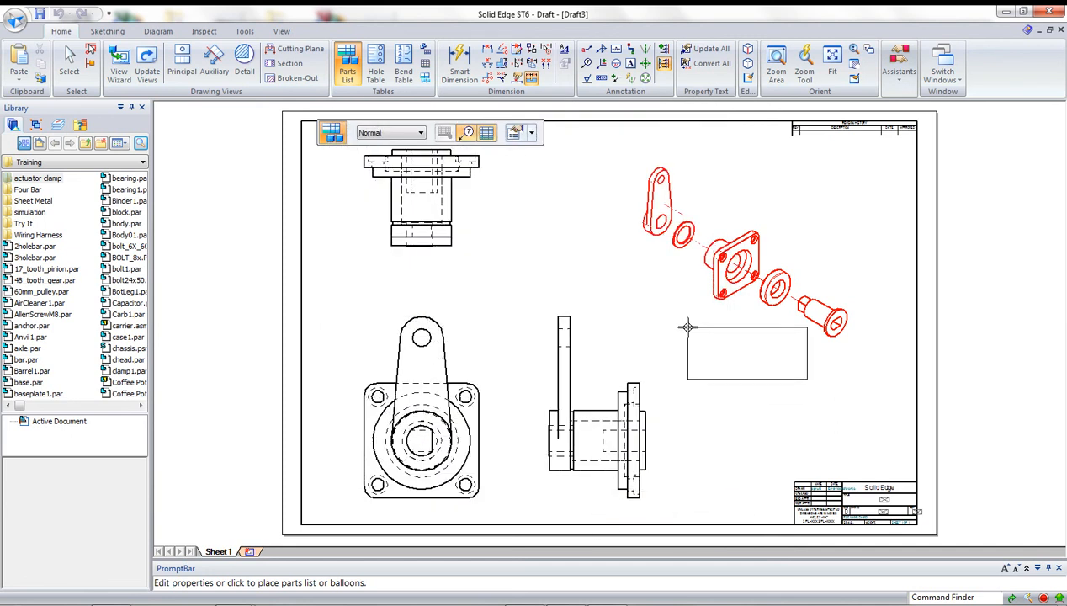
Place the parts list and its automatic balloons, with the table below the exploded view, and inspect both.
click(711, 370)
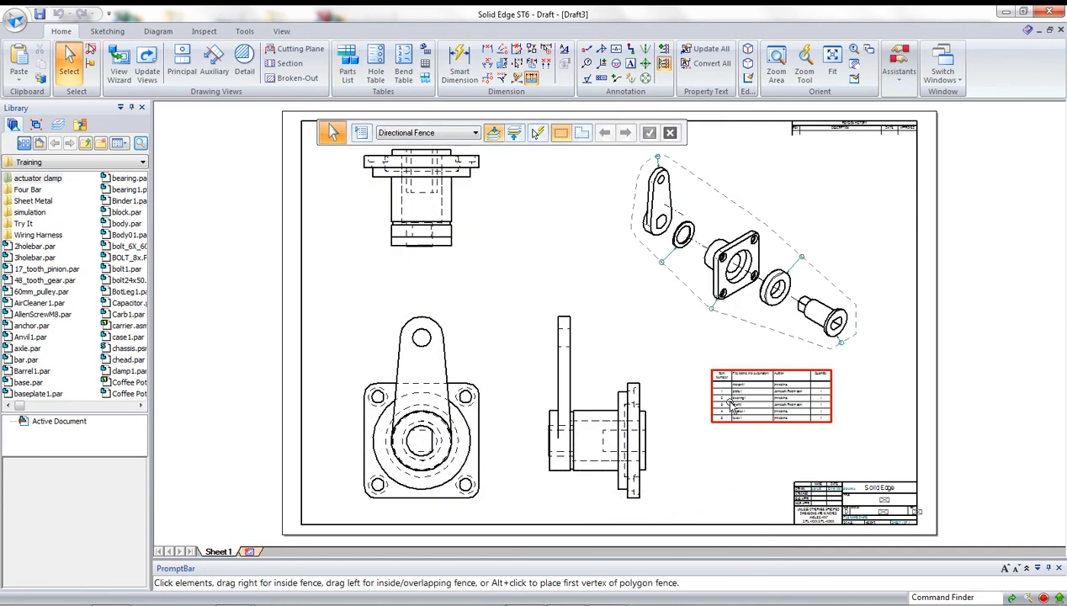
scroll(681, 264, up, 5)
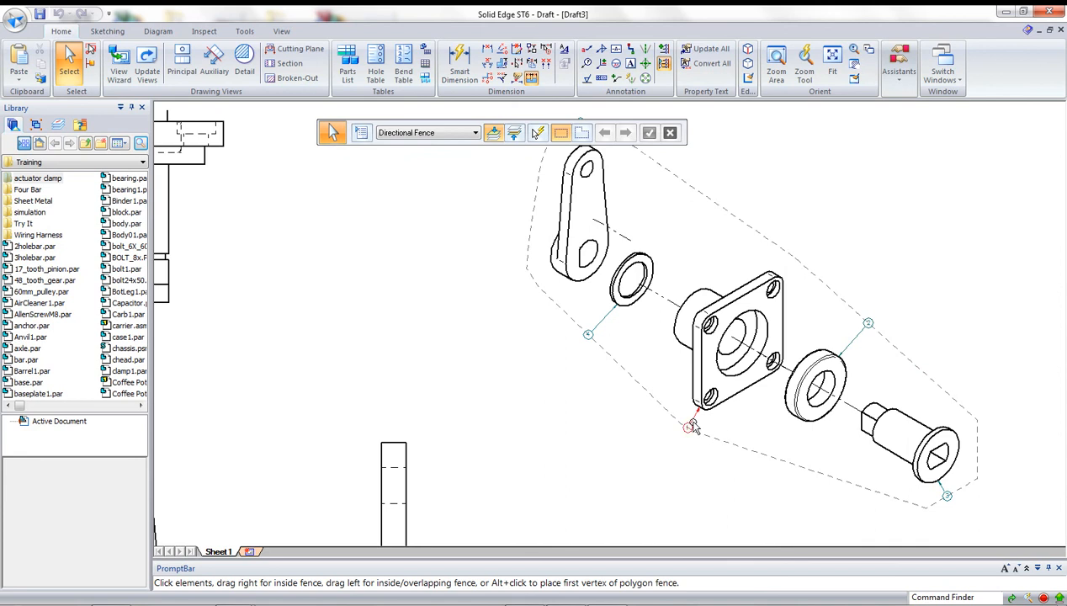
scroll(667, 362, down, 5)
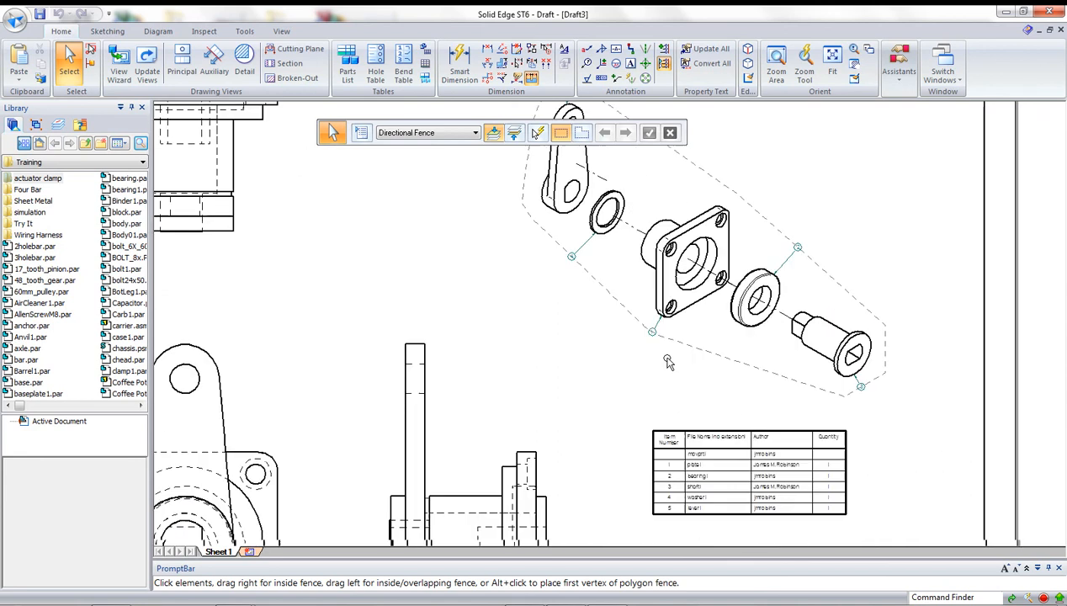
scroll(744, 425, up, 2)
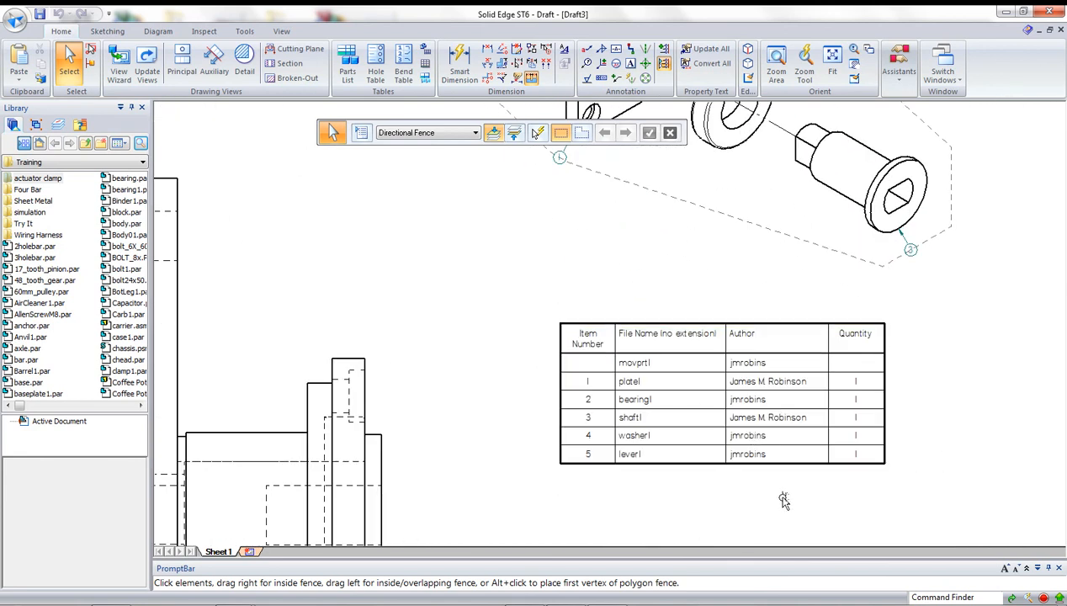
key(ctrl+f)
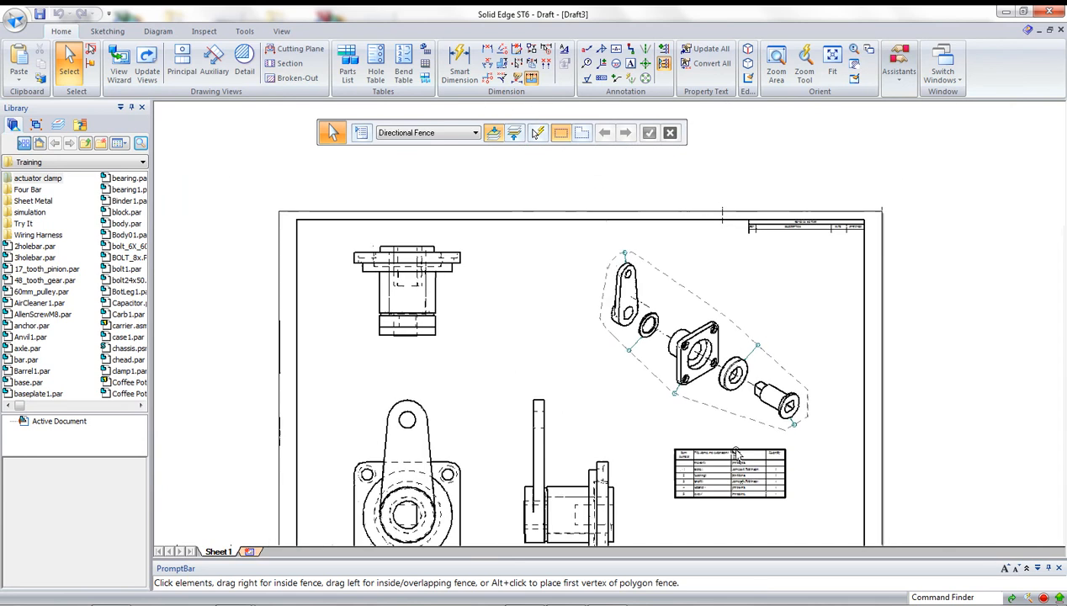